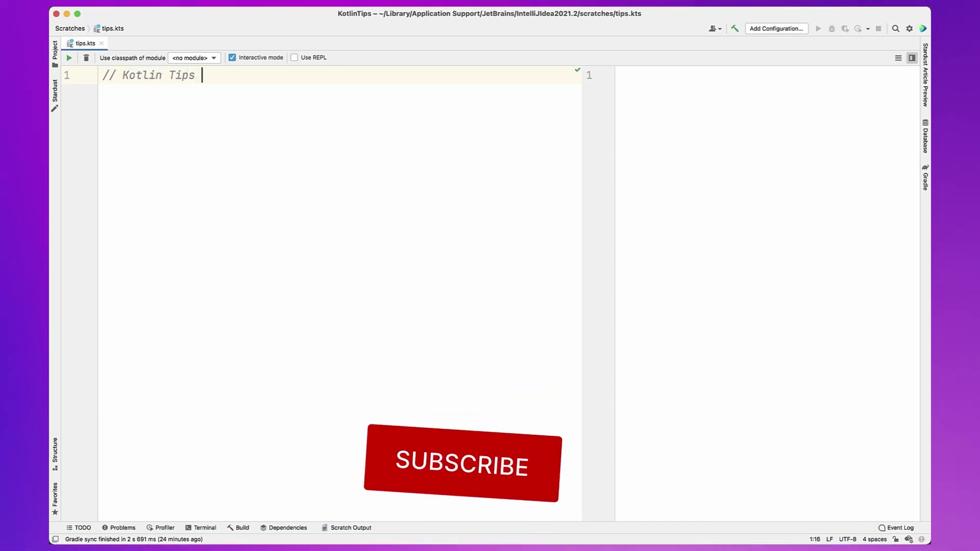
pyautogui.write('🚀')
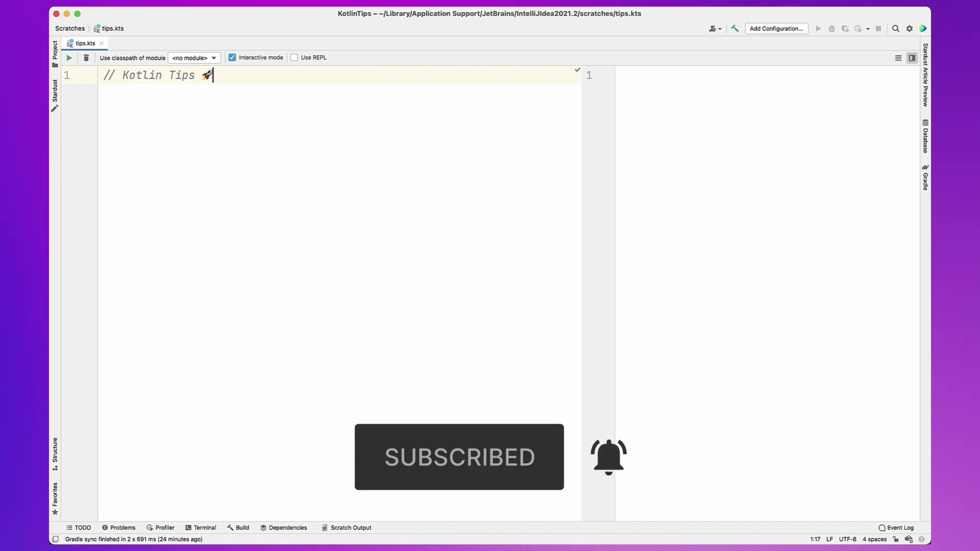
# Step: Leave a blank line after the Kotlin Tips comment, ready for the Cat data class code
pyautogui.press('Return')
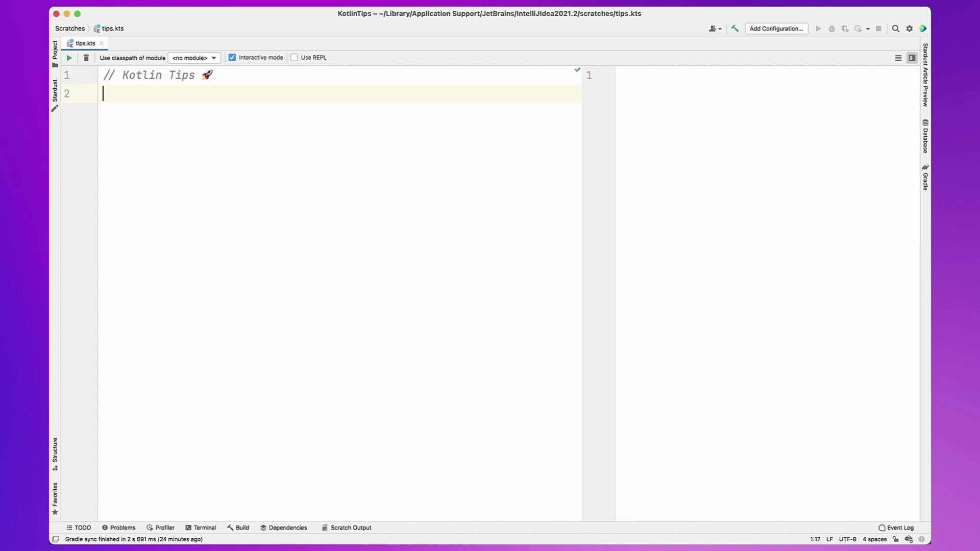
pyautogui.press('Return')
# Step: Add space below the three-cat list for the first cats.map example
pyautogui.write('data class Cat(val name: String, val sound: String, val photo: String) val cats = listOf(     Cat("Momo", "meow", "momo_dancing.jpg"),     Cat("", "purr", "cat_sleeping.jpg"),     Cat("Bella", "MEOW", "bella_hunting.jpg"), )')
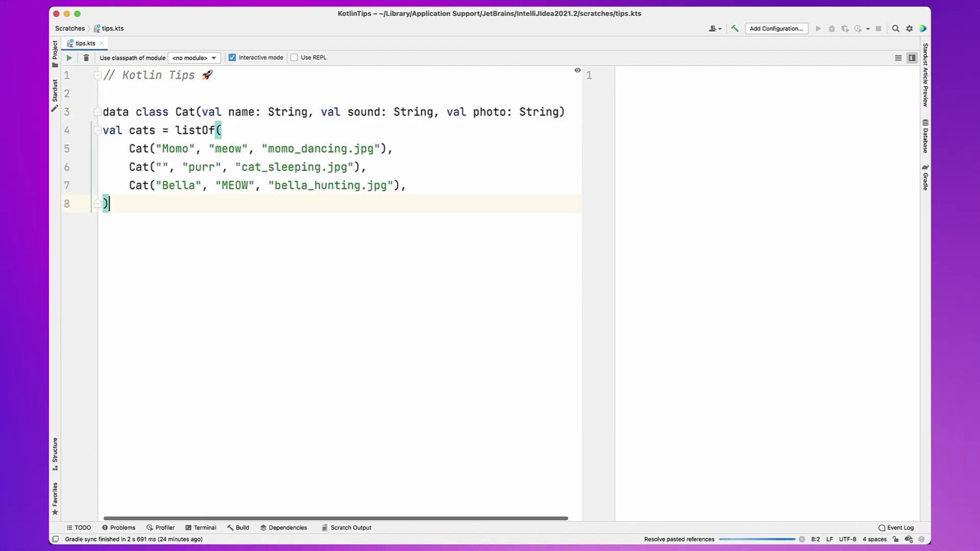
pyautogui.press('Return')
pyautogui.press('Return')
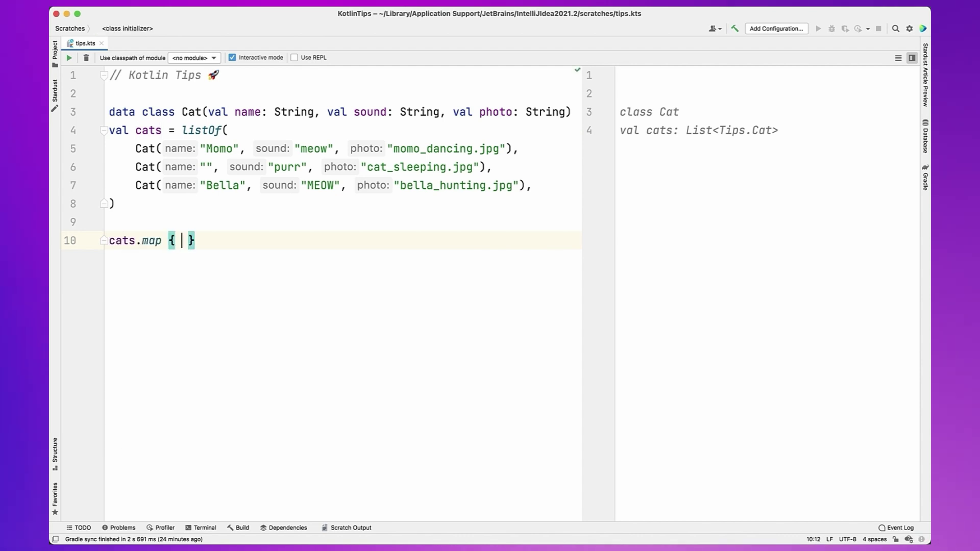
pyautogui.write('it.p')
# Step: Map the cats to photo names with removeSuffix(".jpg") stripping the extension
pyautogui.press('Return')
pyautogui.write('.rem')
pyautogui.press('Return')
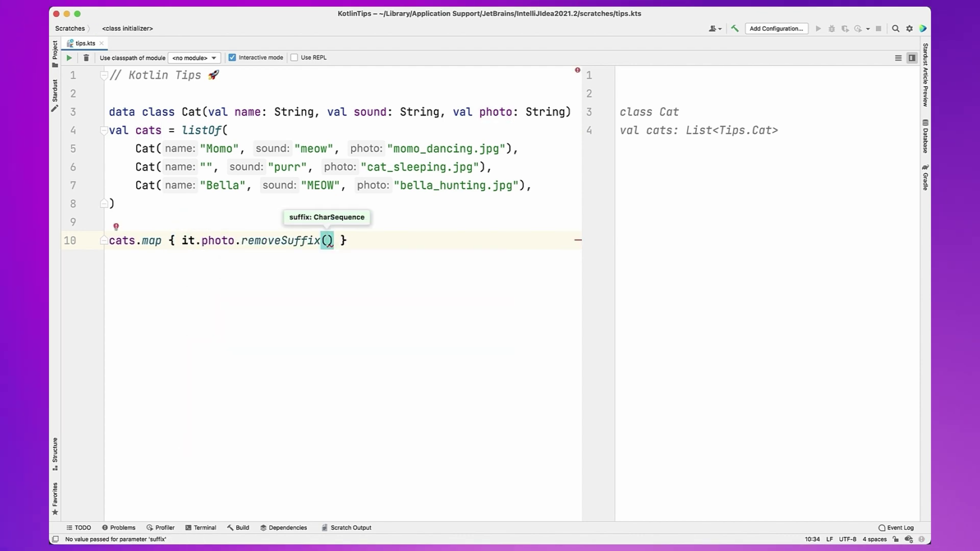
pyautogui.write('".jpg')
pyautogui.press('End')
pyautogui.press('Return')
pyautogui.press('Return')
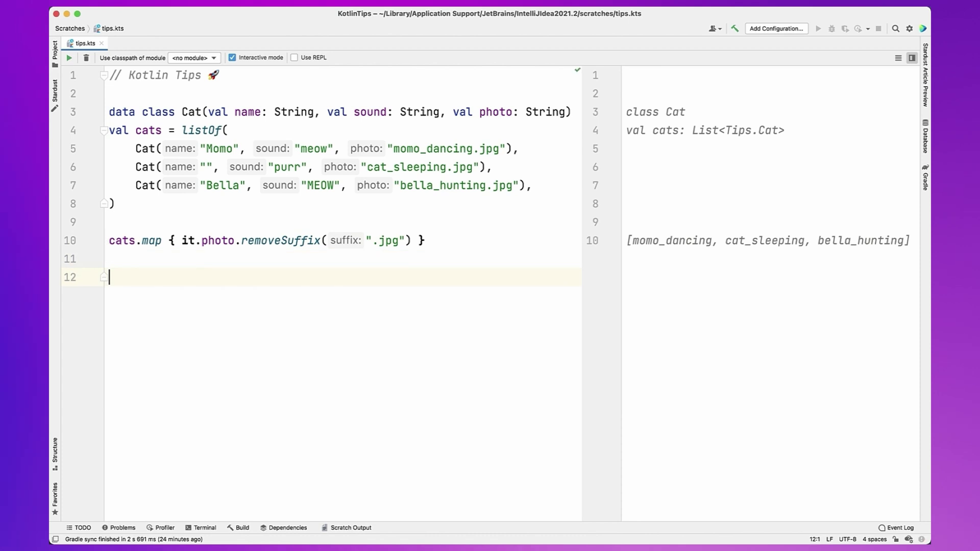
pyautogui.write('"__MEOW__".')
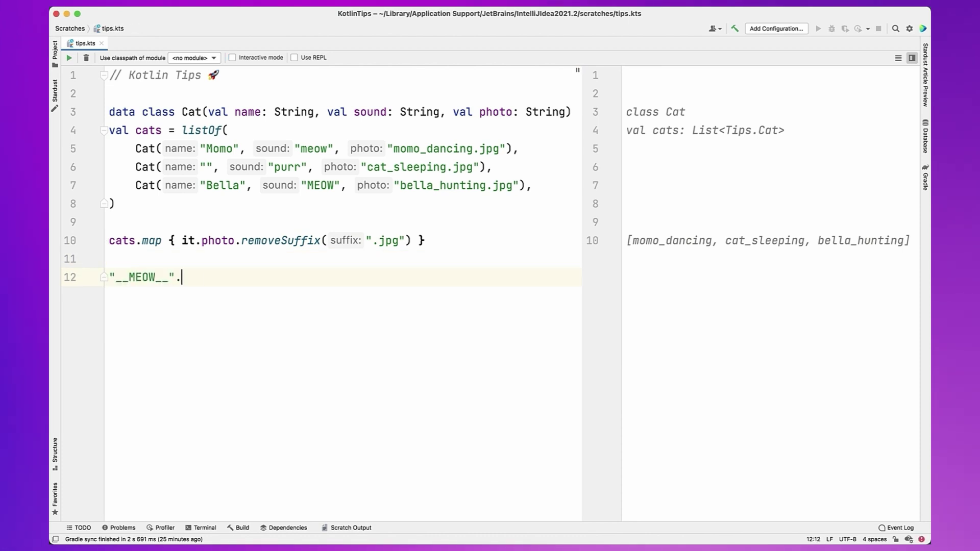
# Step: Add "__MEOW__".removeSurrounding("__") on line 12, yielding MEOW
pyautogui.press('End')
pyautogui.write('.remov')
pyautogui.press('Return')
pyautogui.write('"__')
pyautogui.press('End')
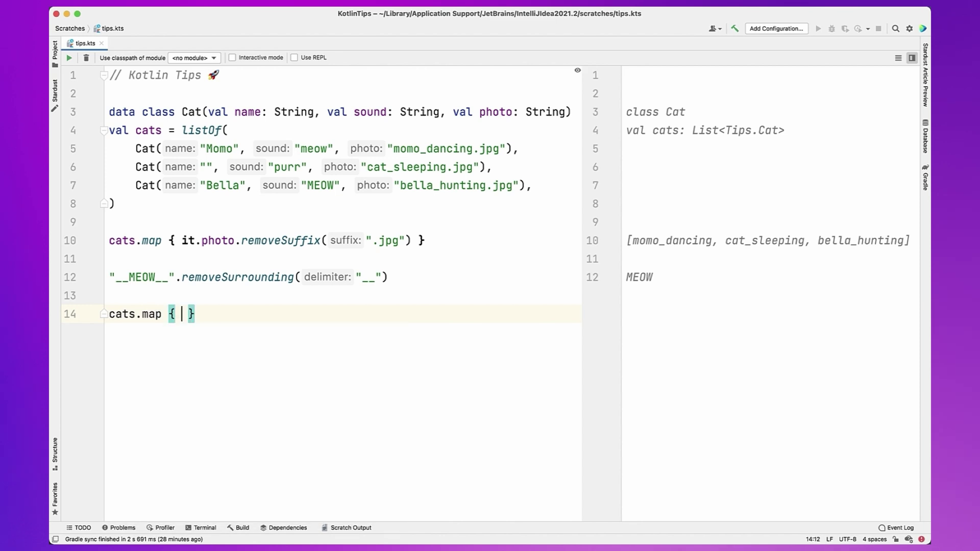
pyautogui.write('if (it.nam')
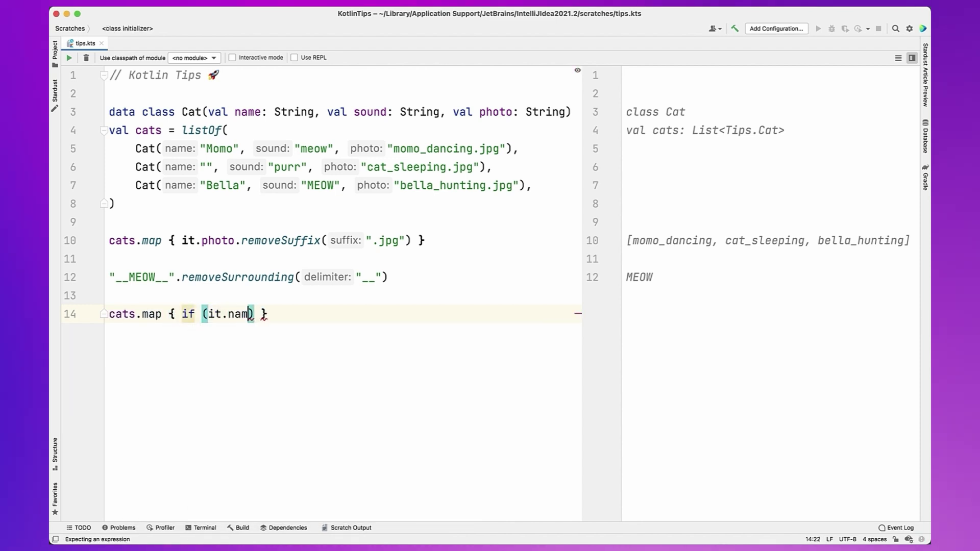
pyautogui.write('e.isBlank()')
# Step: Replace the if-isBlank-else name mapping with ifBlank { "the Cat" }, giving [Momo, the Cat, Bella]
pyautogui.press('Right')
pyautogui.write('"t')
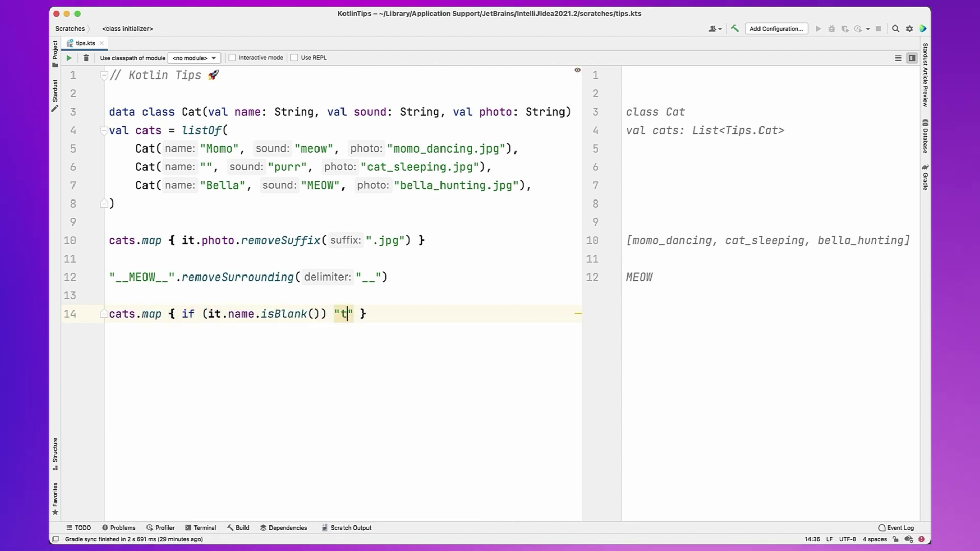
pyautogui.write('he Cat" else it. ')
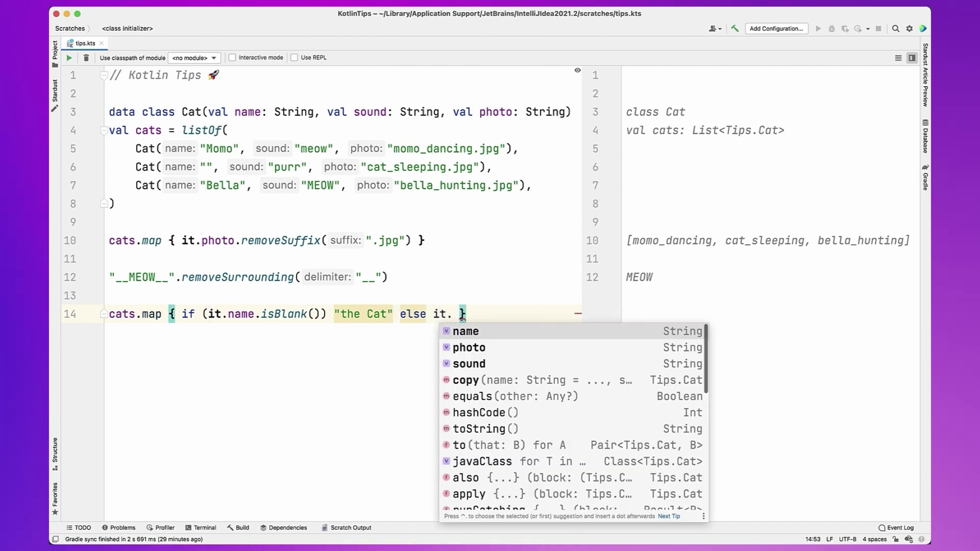
pyautogui.write('name')
pyautogui.press('End')
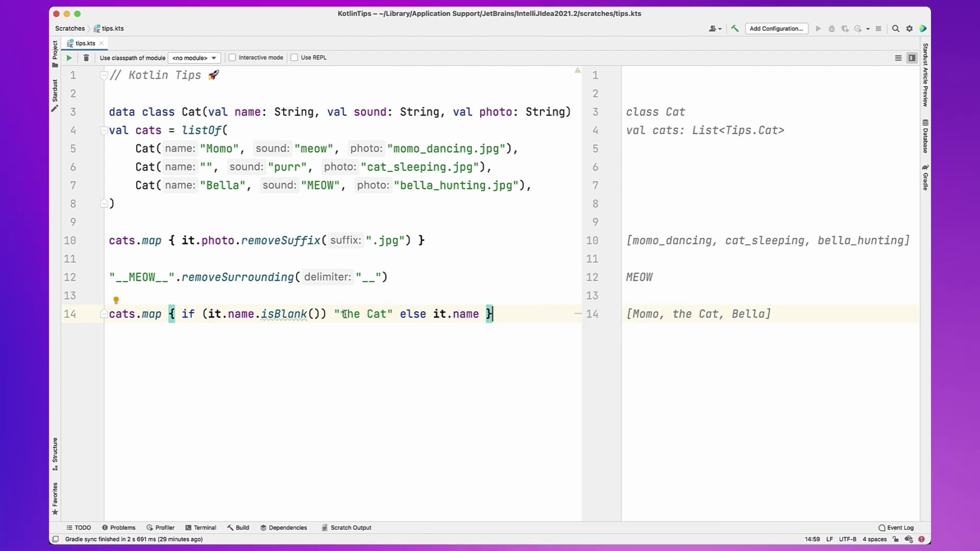
pyautogui.hotkey('alt', 'Return')
pyautogui.press('Return')
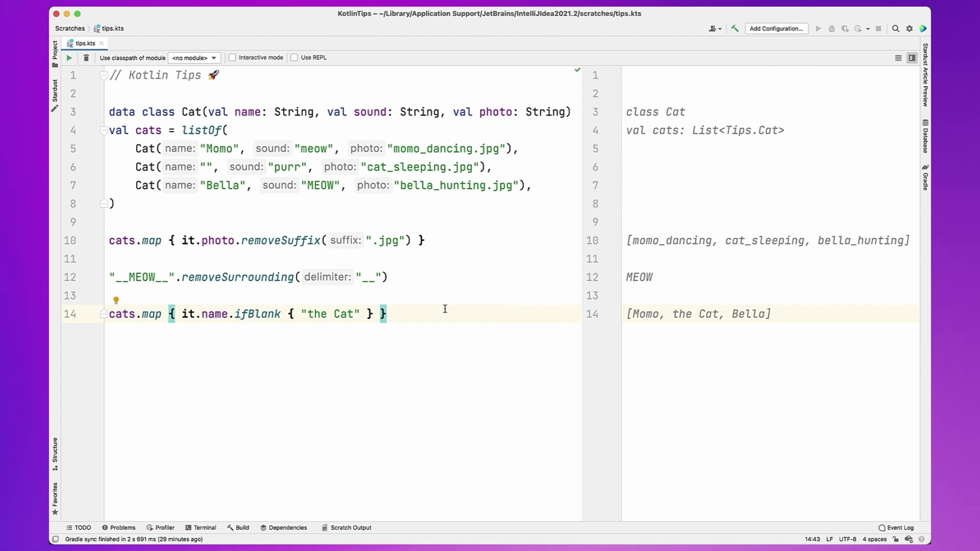
pyautogui.press('Return')
pyautogui.press('Return')
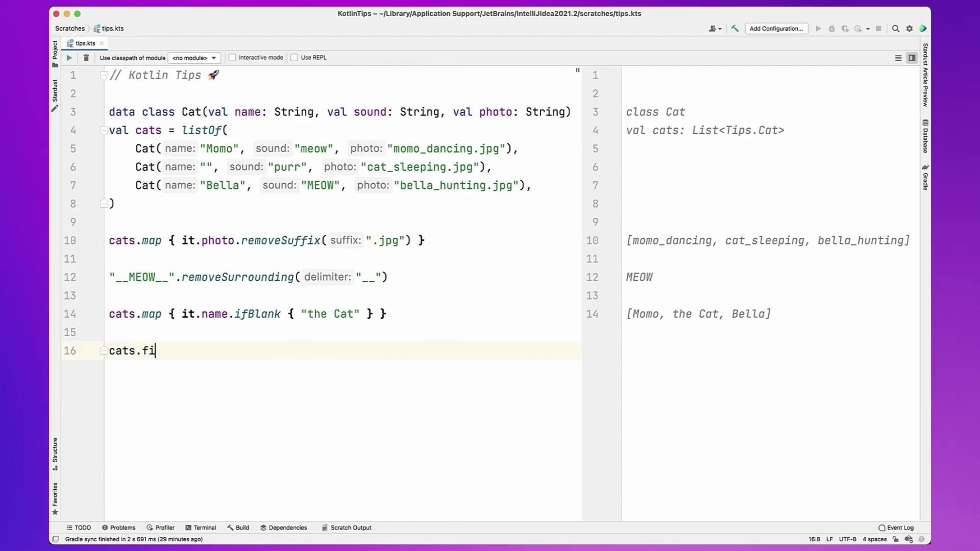
pyautogui.write('rst().sound.low')
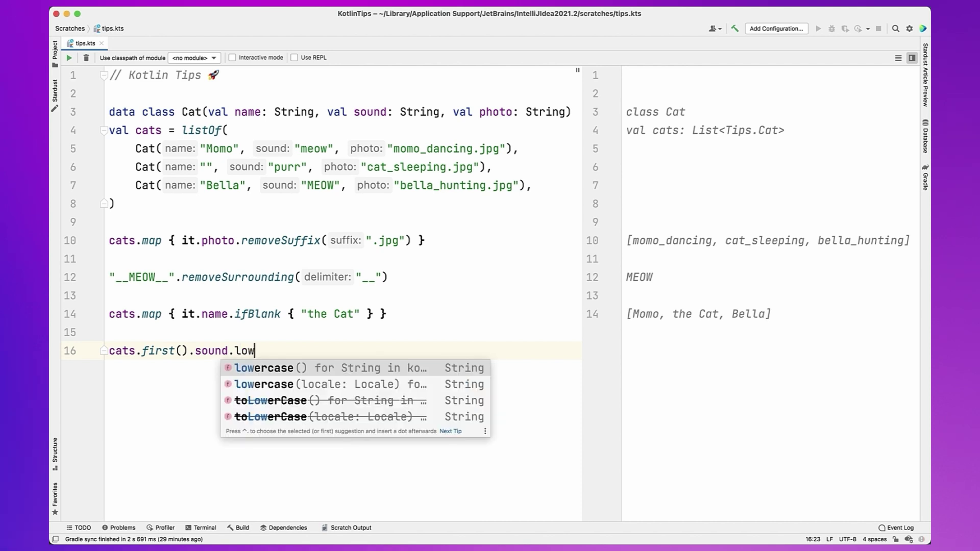
# Step: Compare the first and last cats' sounds using lowercase() == lowercase()
pyautogui.press('Tab')
pyautogui.write('== cats.last().sound')
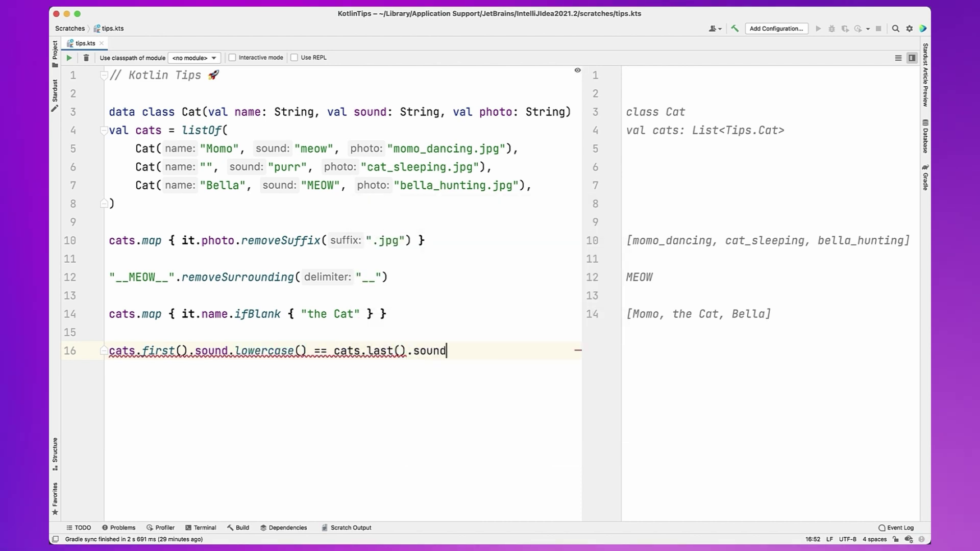
pyautogui.write('.lo')
pyautogui.press('Tab')
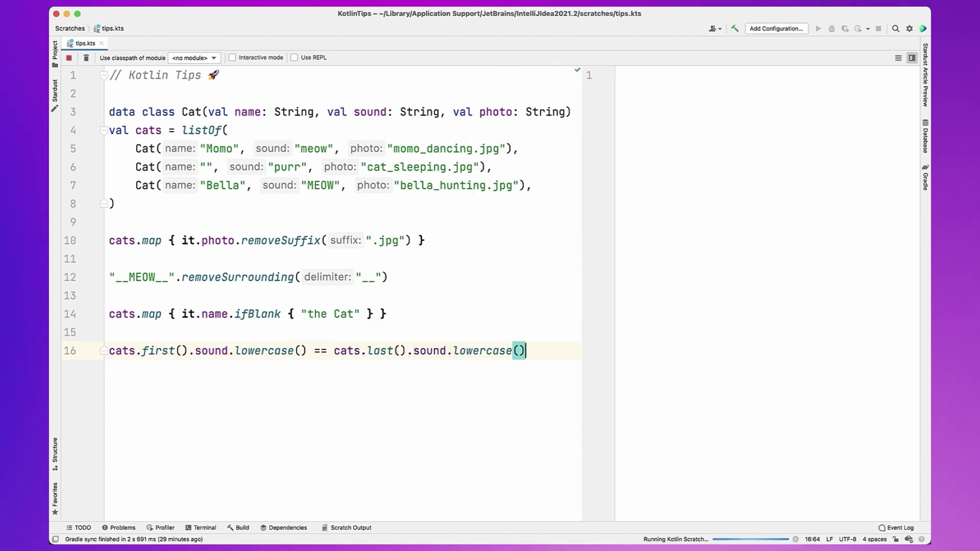
pyautogui.press('Return')
pyautogui.write('cats.fors')
# Step: Replace the lowercase comparison with equals(cats.last().sound, ignoreCase = true), returning true
pyautogui.press('BackSpace')
pyautogui.press('BackSpace')
pyautogui.press('BackSpace')
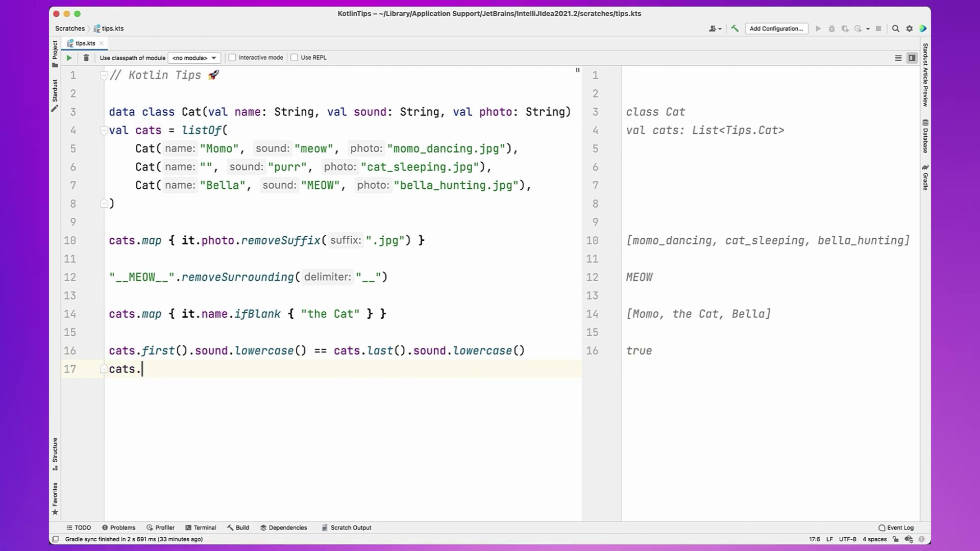
pyautogui.write('firs')
pyautogui.press('Tab')
pyautogui.write('.sound.equ')
pyautogui.press('Tab')
pyautogui.write('ca')
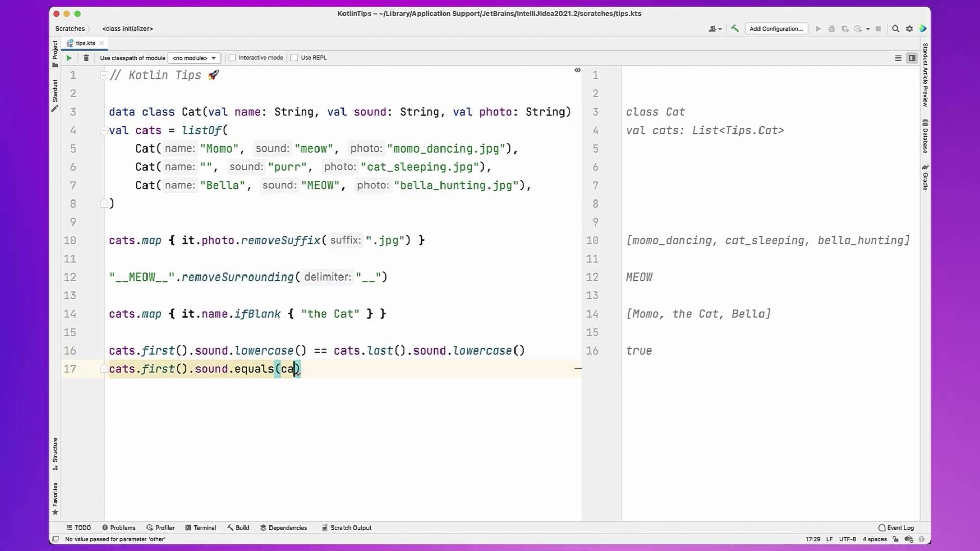
pyautogui.write('ts.last().sound')
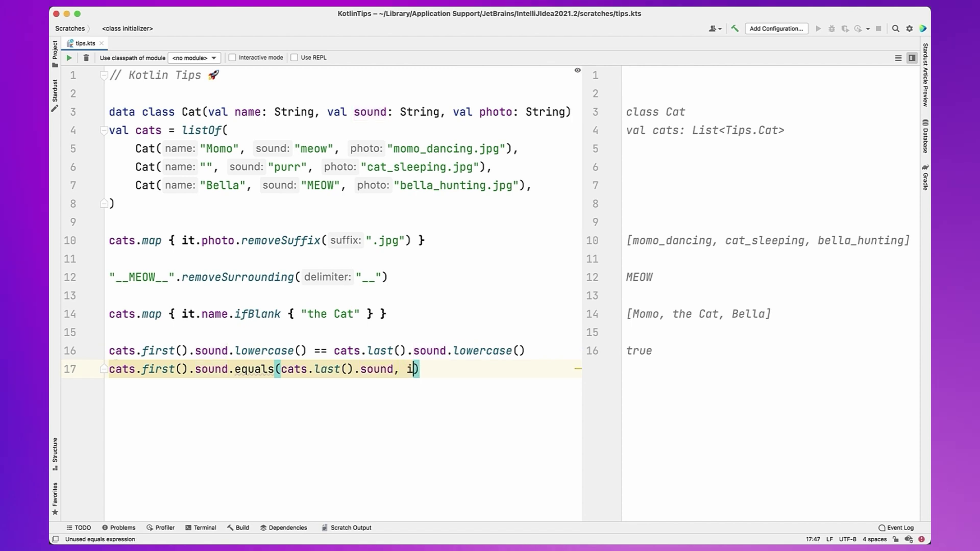
pyautogui.write(', i')
pyautogui.press('Tab')
pyautogui.press('End')
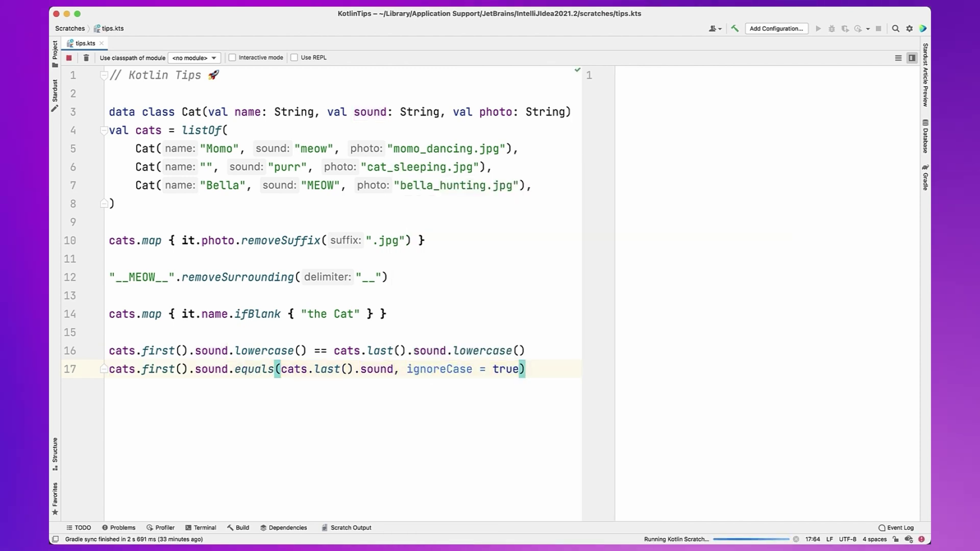
pyautogui.press('Up')
pyautogui.press('super+BackSpace')
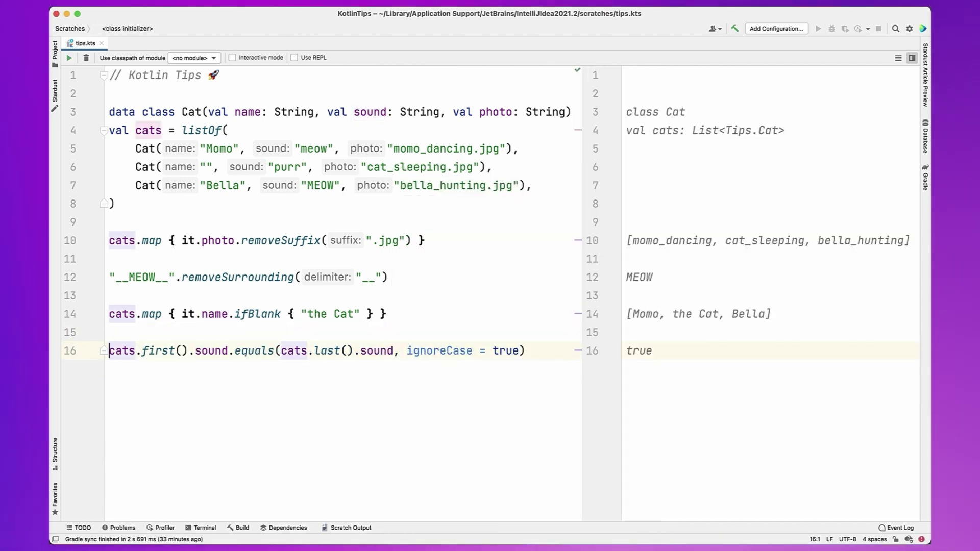